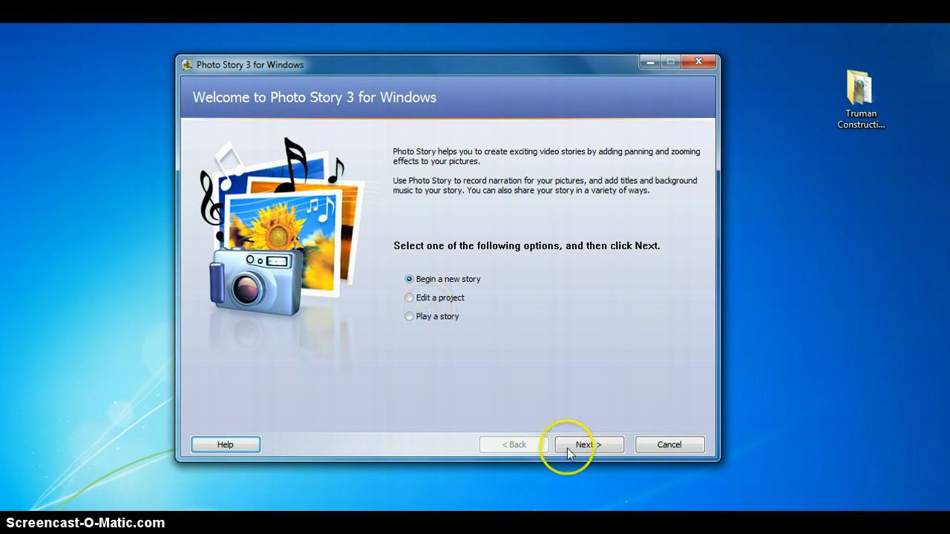
# Begin a new story and import all pictures from the Truman Construction Photo Story folder
pyautogui.click(596, 446)
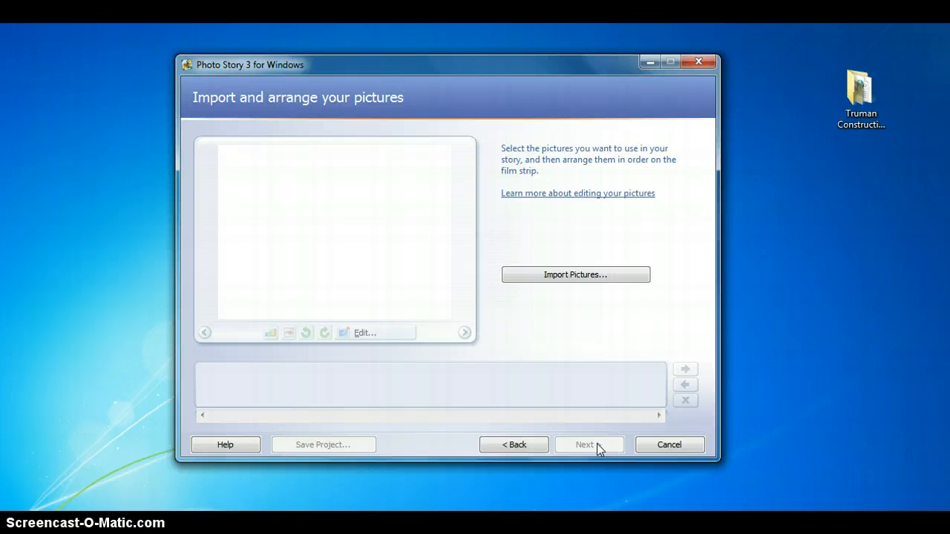
pyautogui.click(566, 274)
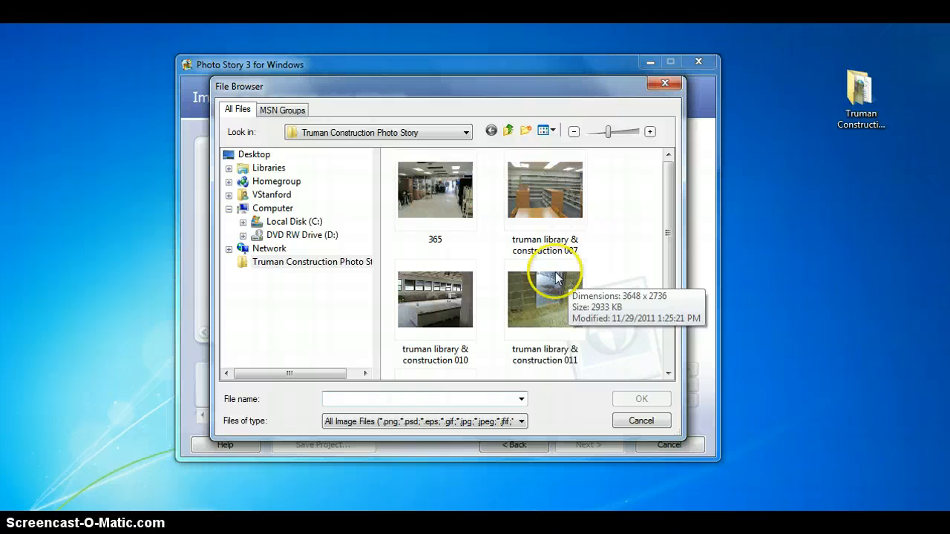
pyautogui.click(430, 303)
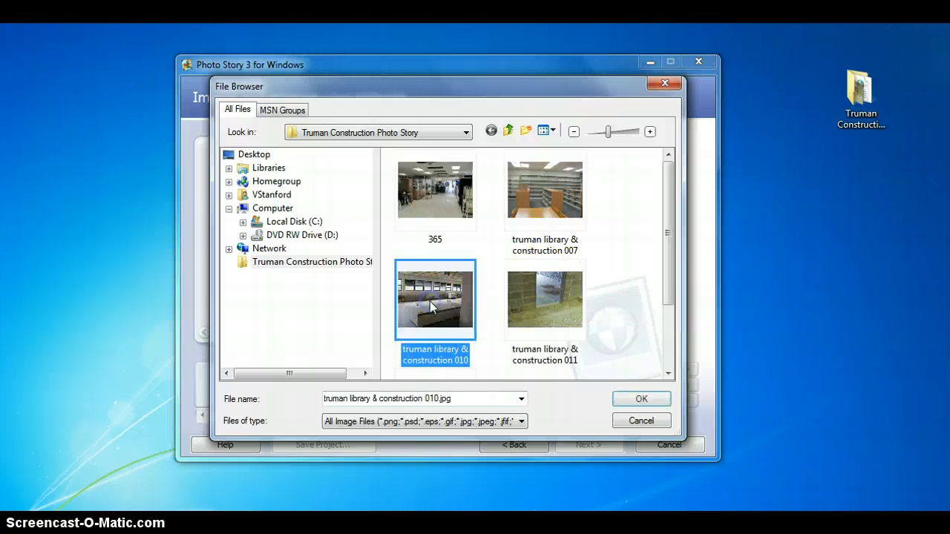
pyautogui.hotkey('ctrl', 'a')
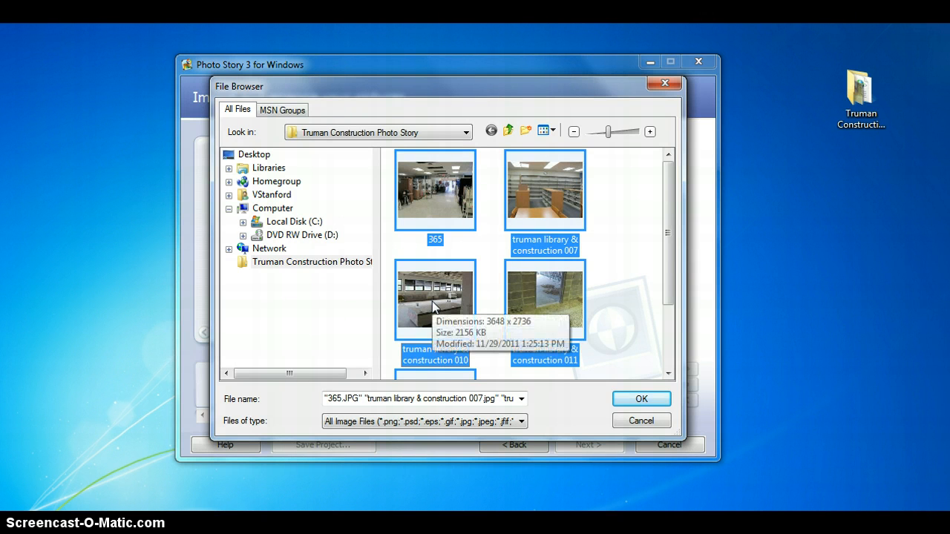
pyautogui.click(630, 401)
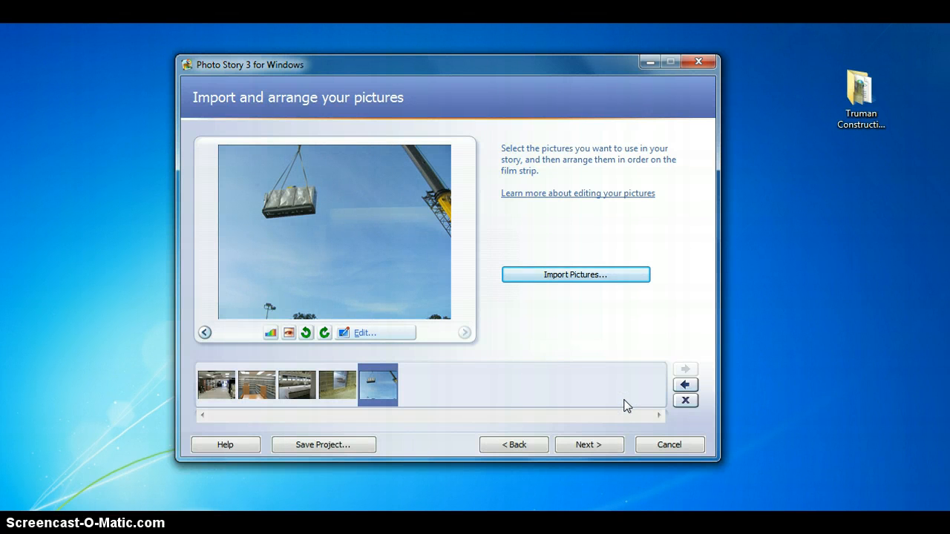
# Move the crane picture from the end of the film strip to the first position
pyautogui.click(492, 400)
pyautogui.click(371, 393)
pyautogui.moveTo(374, 389); pyautogui.dragTo(206, 386)
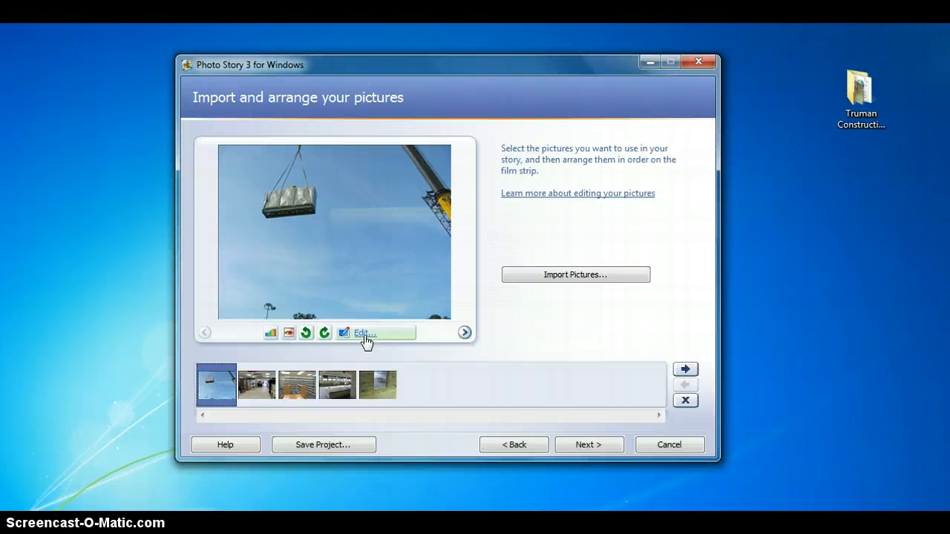
# Proceed to the title stage and add the title "Truman" to the crane picture
pyautogui.click(586, 448)
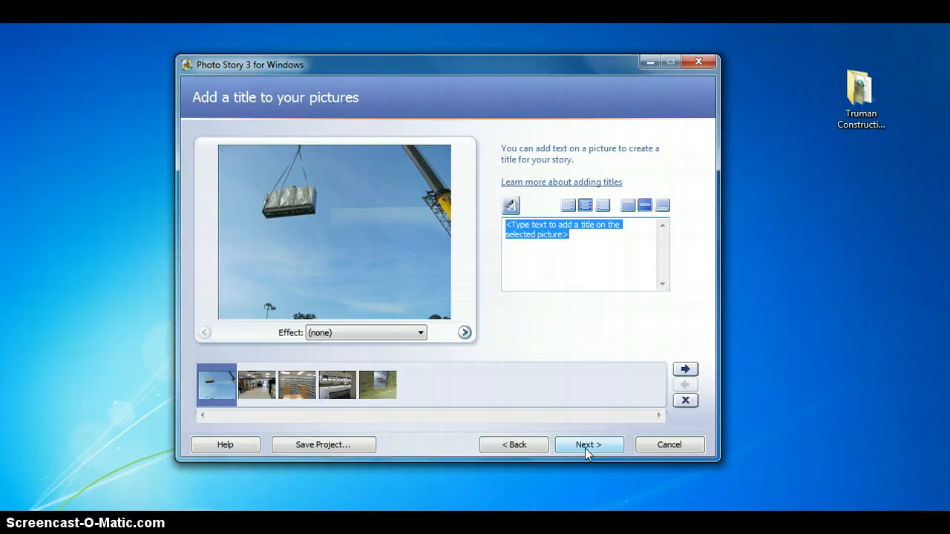
pyautogui.write('Truman')
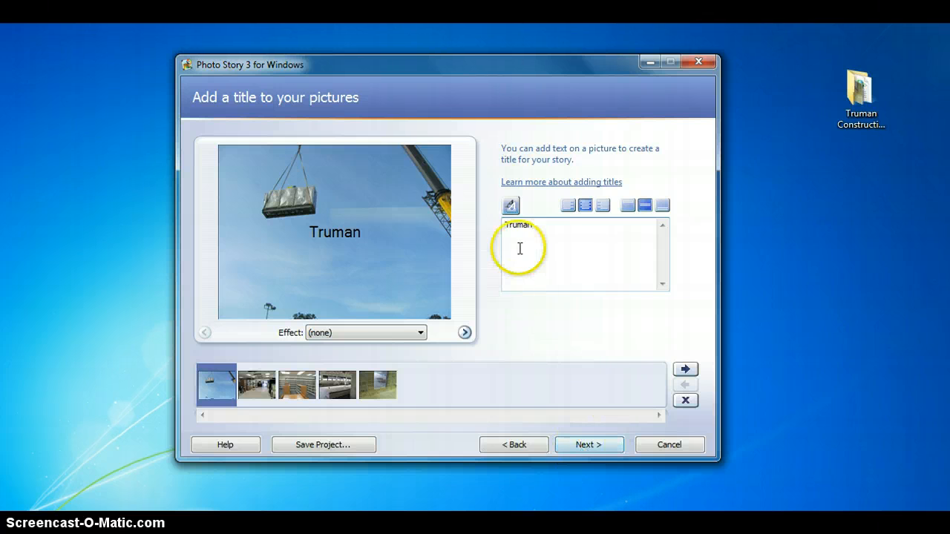
# Format the title in Broadway, Bold, size 24, blue, and align it to the bottom of the picture
pyautogui.click(510, 206)
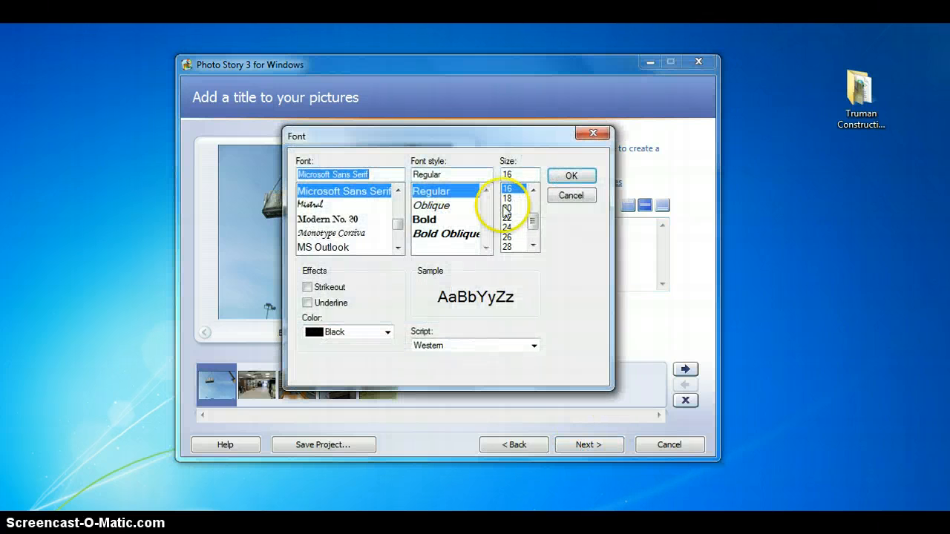
pyautogui.moveTo(399, 224); pyautogui.dragTo(396, 206)
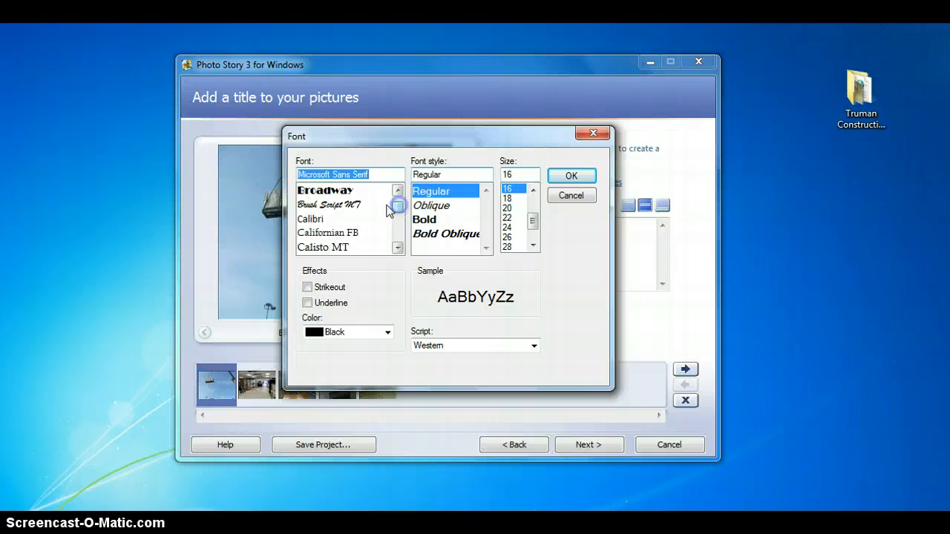
pyautogui.click(359, 194)
pyautogui.click(426, 218)
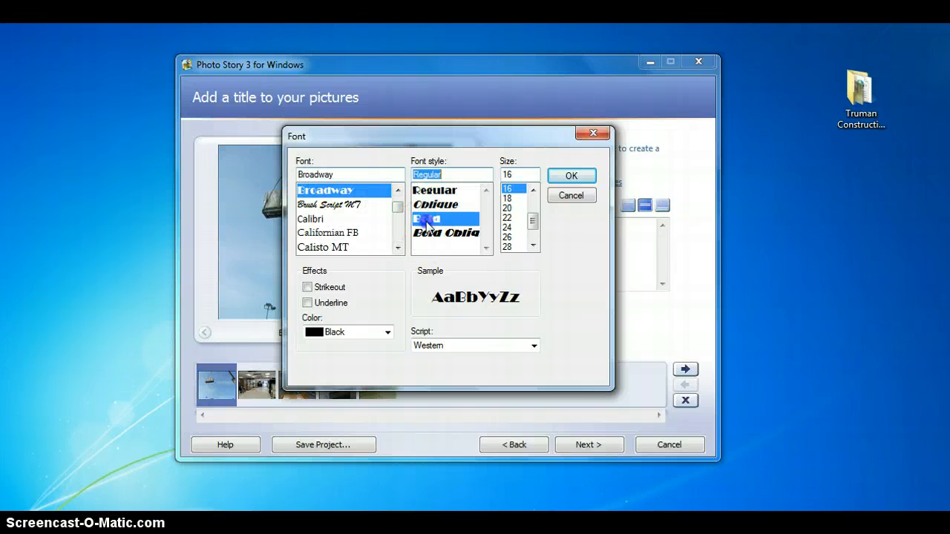
pyautogui.click(508, 227)
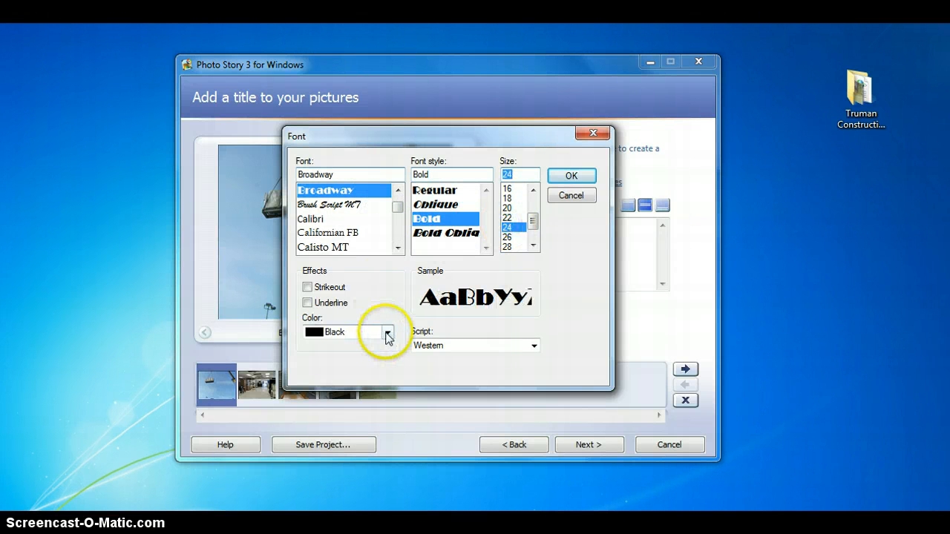
pyautogui.click(387, 333)
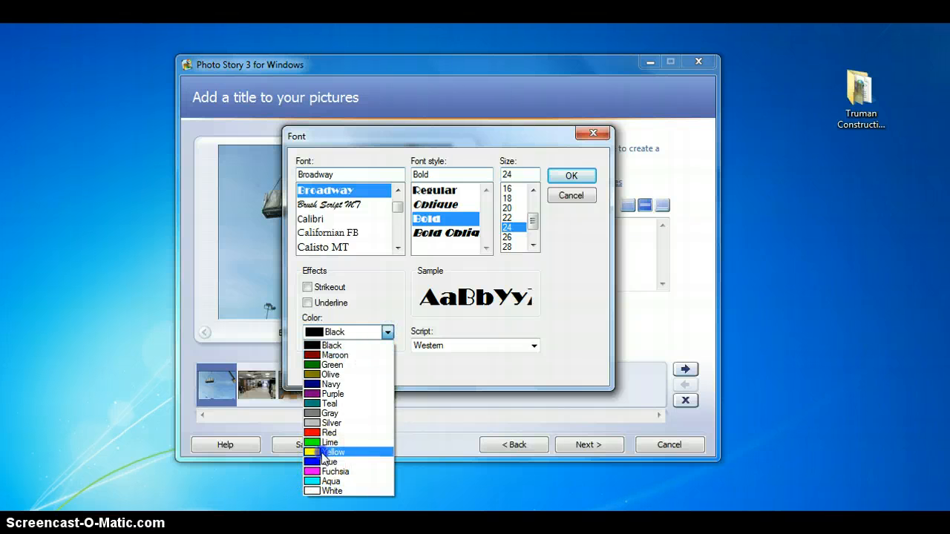
pyautogui.click(322, 452)
pyautogui.click(386, 333)
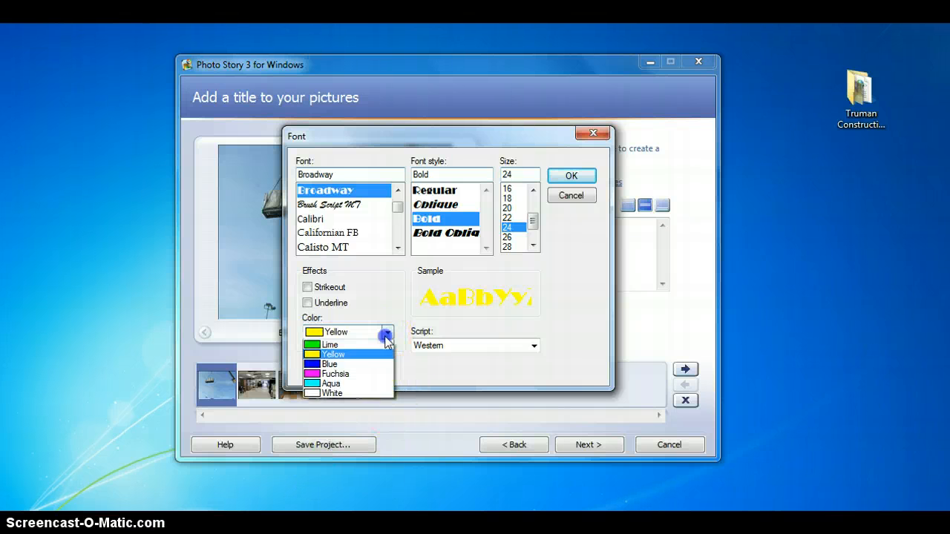
pyautogui.click(357, 461)
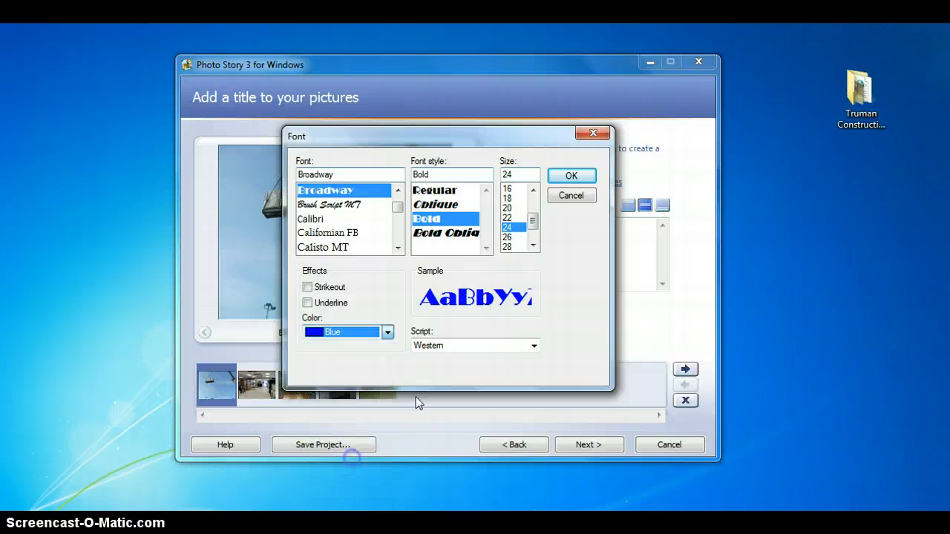
pyautogui.click(555, 178)
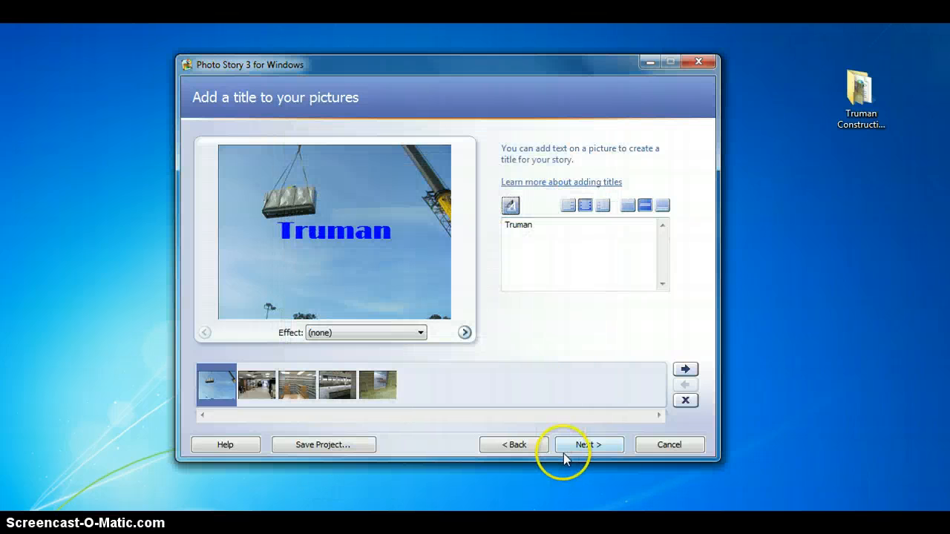
pyautogui.click(663, 207)
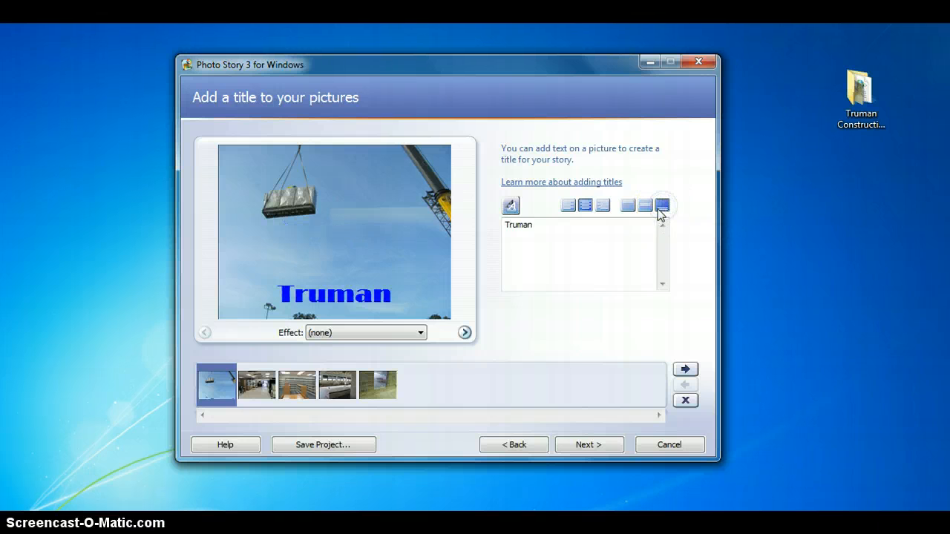
# Proceed to the narration stage and record a short narration of about 4 seconds for the crane picture
pyautogui.click(586, 444)
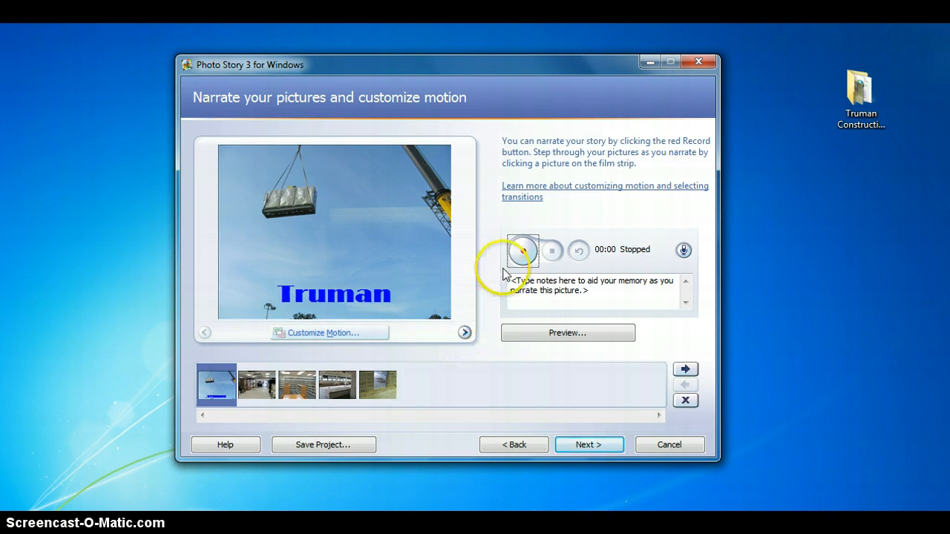
pyautogui.click(524, 253)
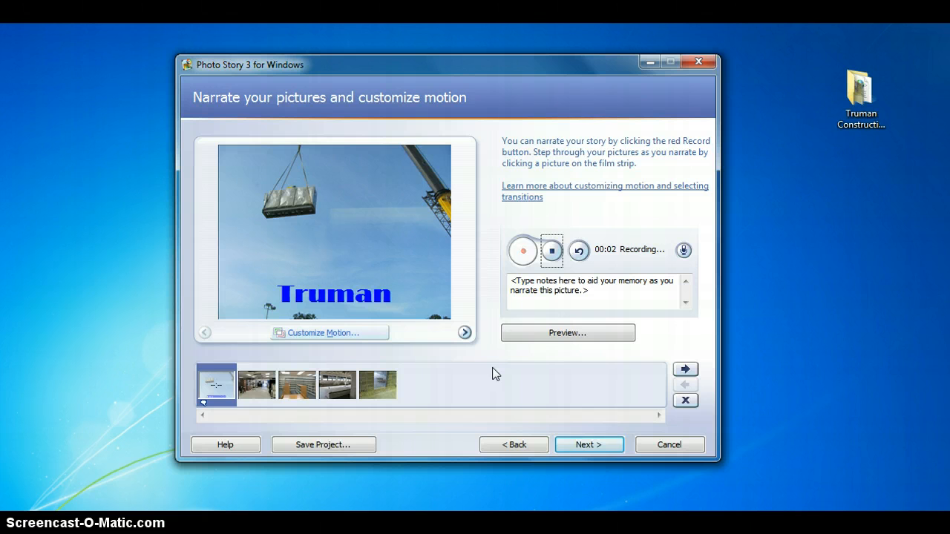
pyautogui.click(552, 252)
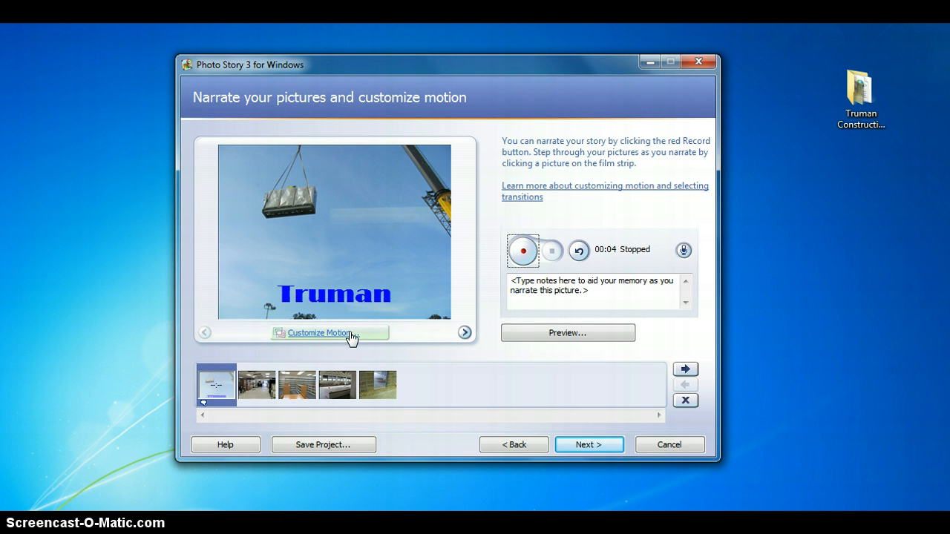
# Customize the second picture's motion by enabling specified start and end positions, and save the setting
pyautogui.click(264, 390)
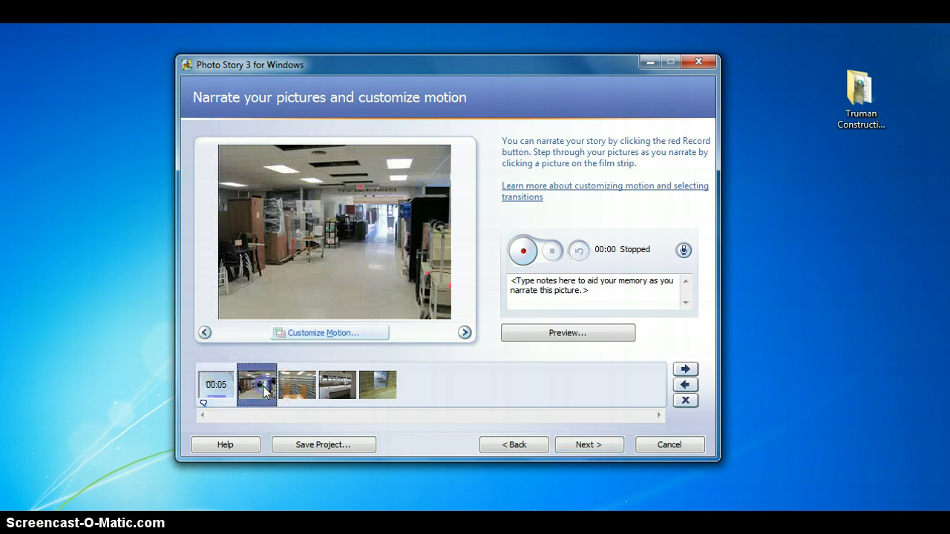
pyautogui.click(315, 335)
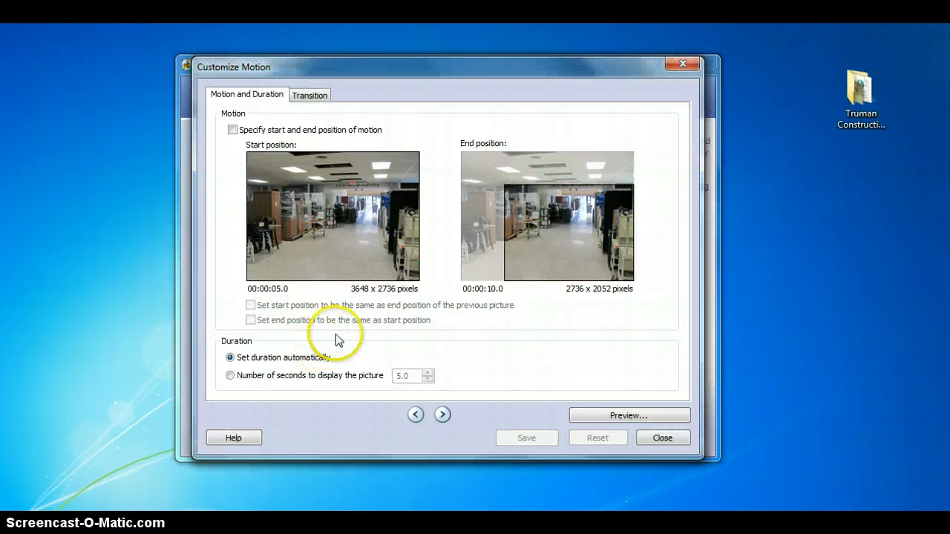
pyautogui.click(232, 131)
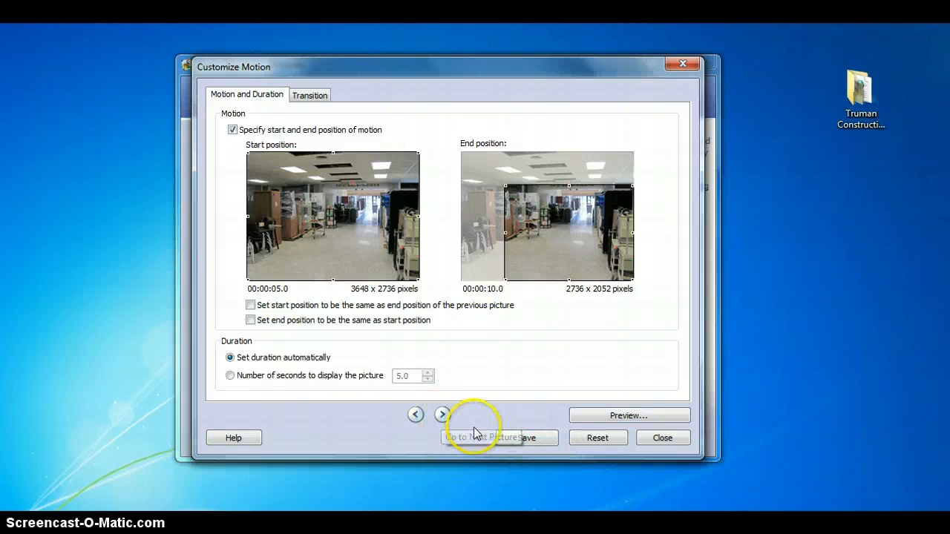
pyautogui.click(521, 438)
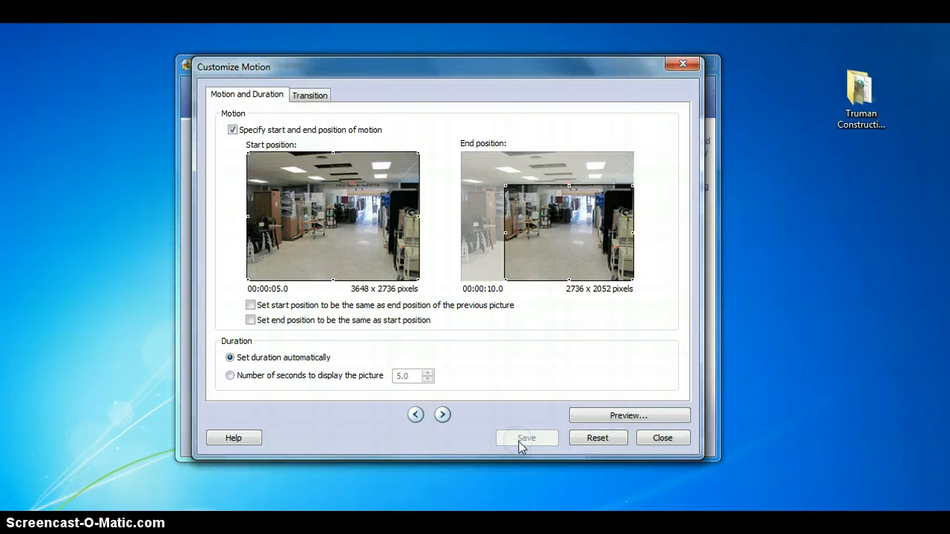
# Preview the Flip, Counterclockwise transition at the start of the second picture and save the changes made to that picture
pyautogui.click(311, 96)
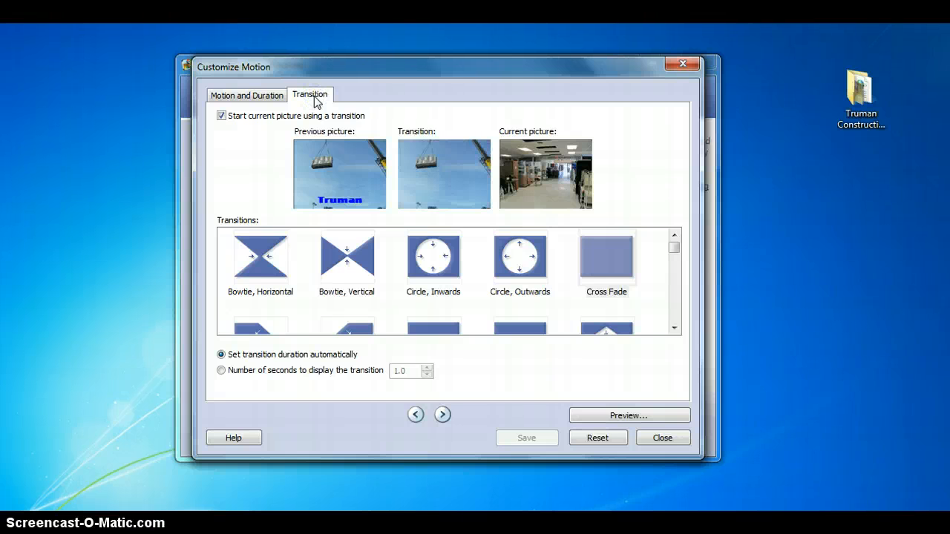
pyautogui.click(316, 192)
pyautogui.moveTo(674, 247); pyautogui.dragTo(670, 274)
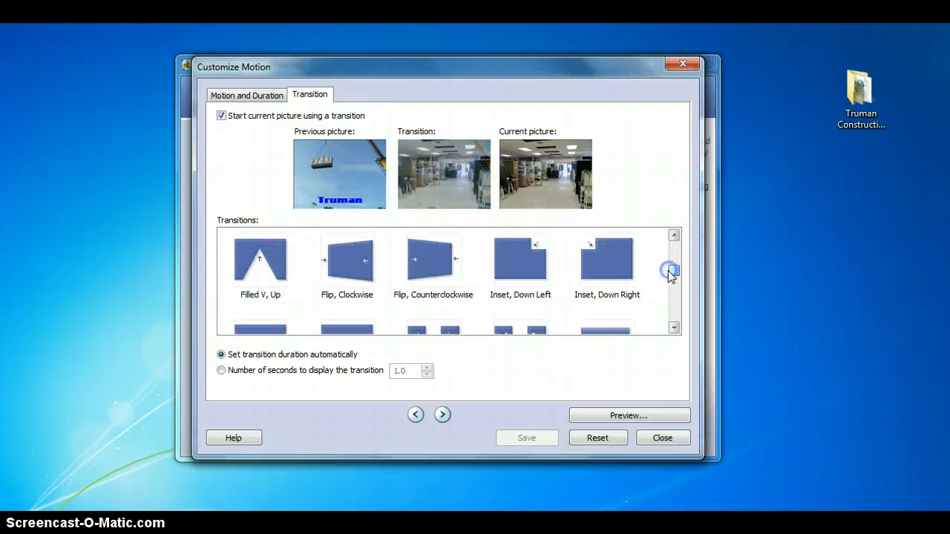
pyautogui.click(431, 265)
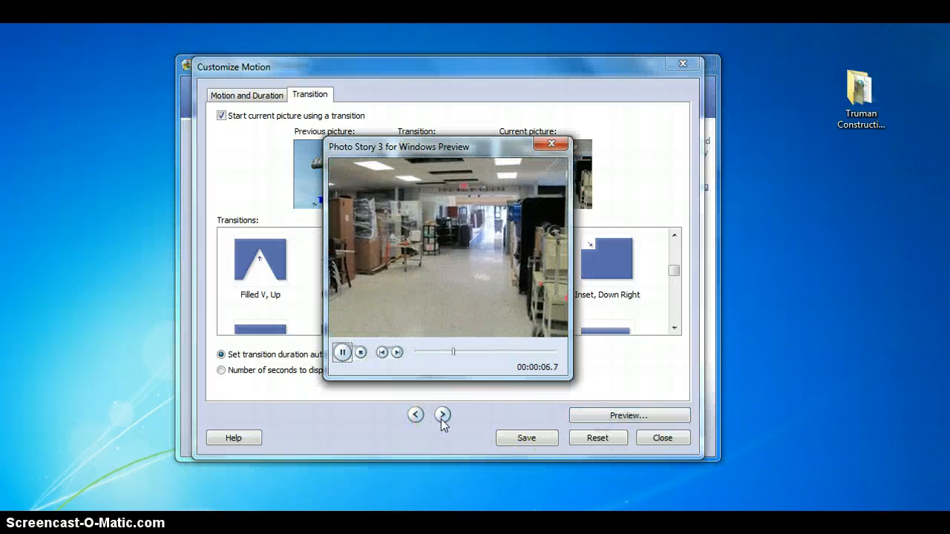
pyautogui.click(519, 439)
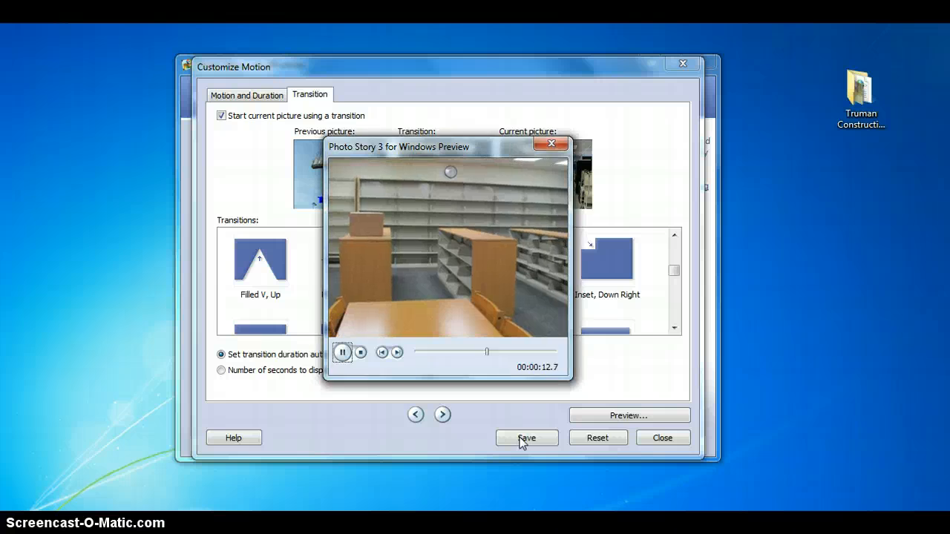
pyautogui.click(526, 440)
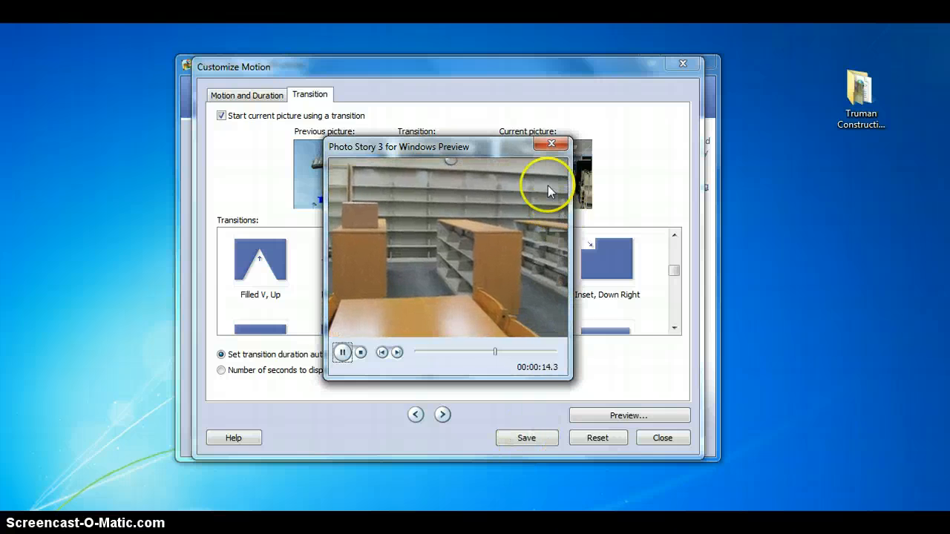
pyautogui.click(552, 144)
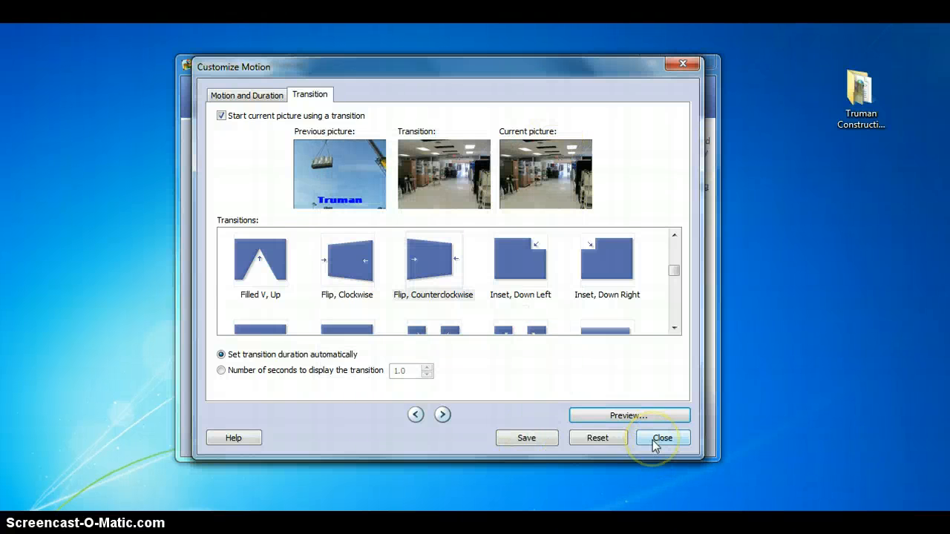
pyautogui.click(657, 440)
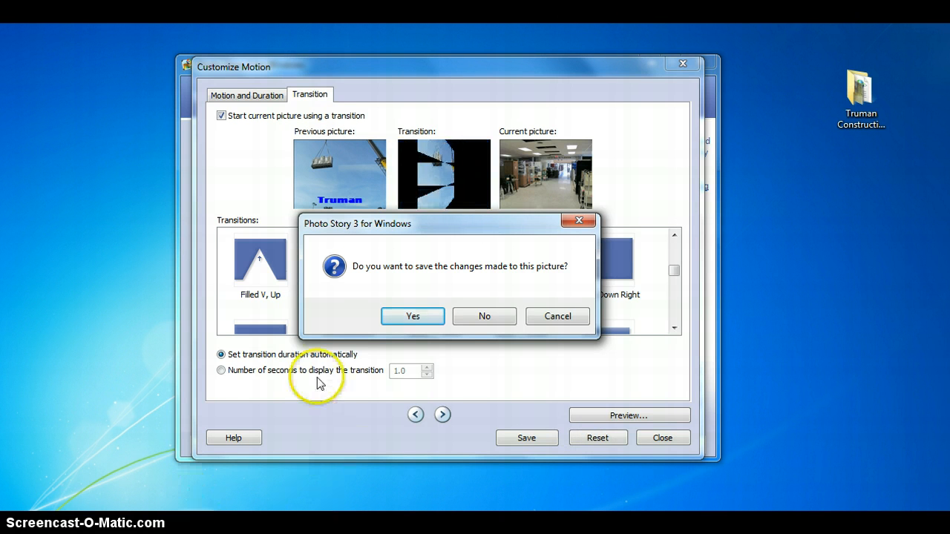
pyautogui.click(414, 317)
# Proceed to the background music stage and start creating custom music with the Country genre and Country: Honky Tonk style
pyautogui.click(595, 447)
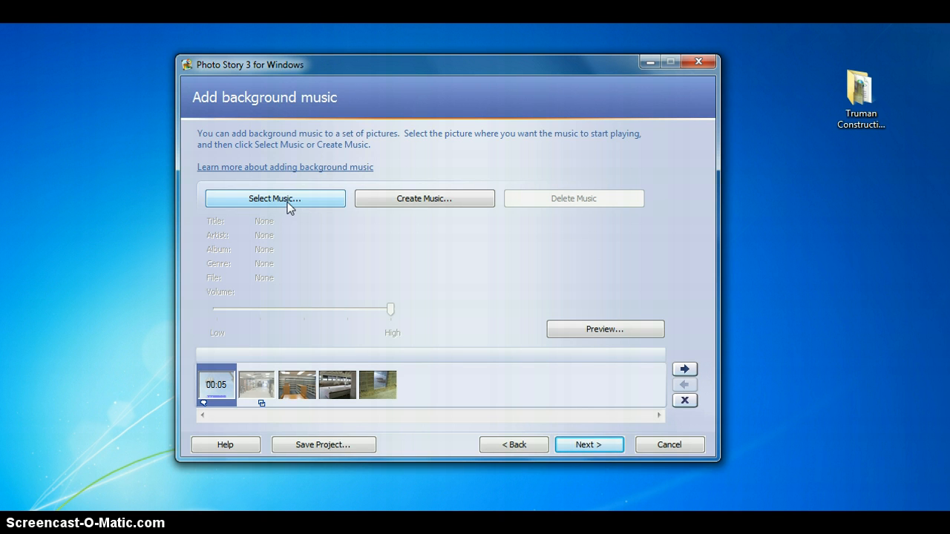
pyautogui.click(395, 205)
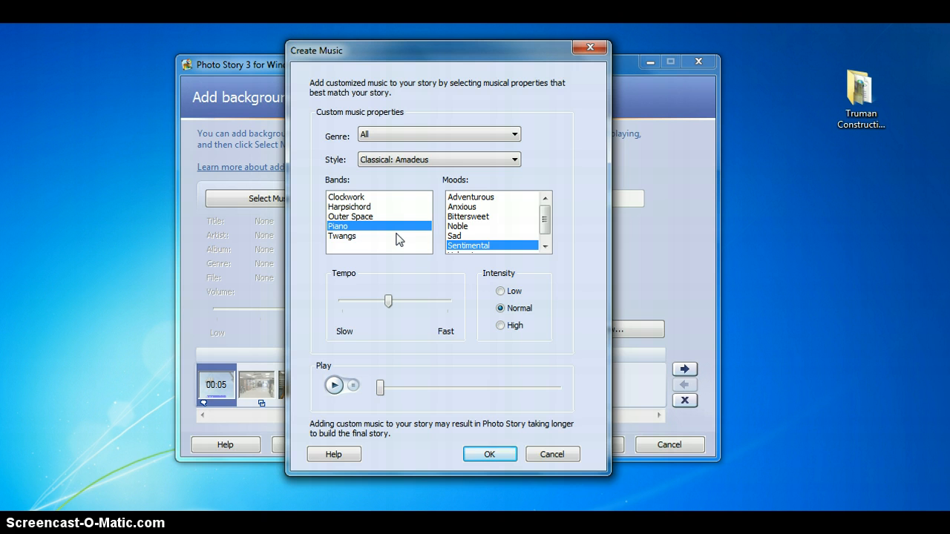
pyautogui.click(398, 230)
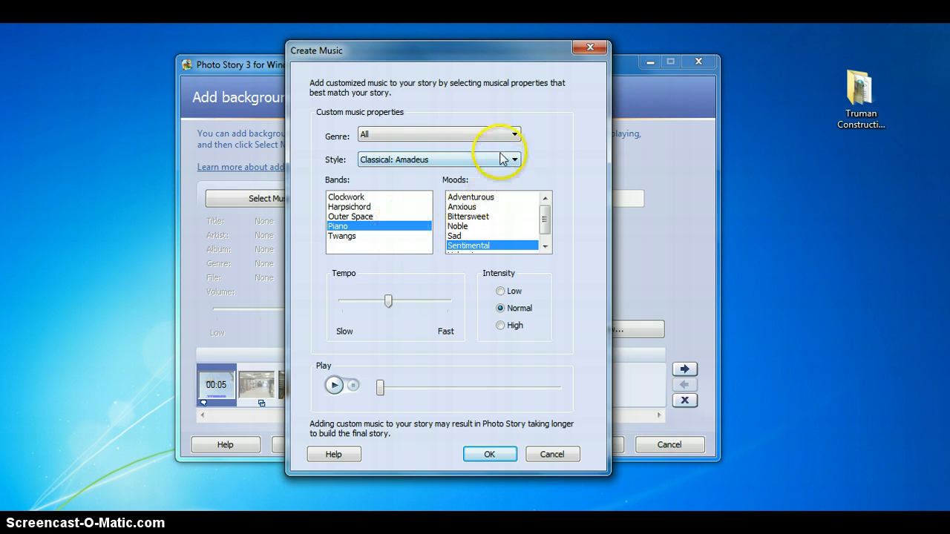
pyautogui.click(516, 136)
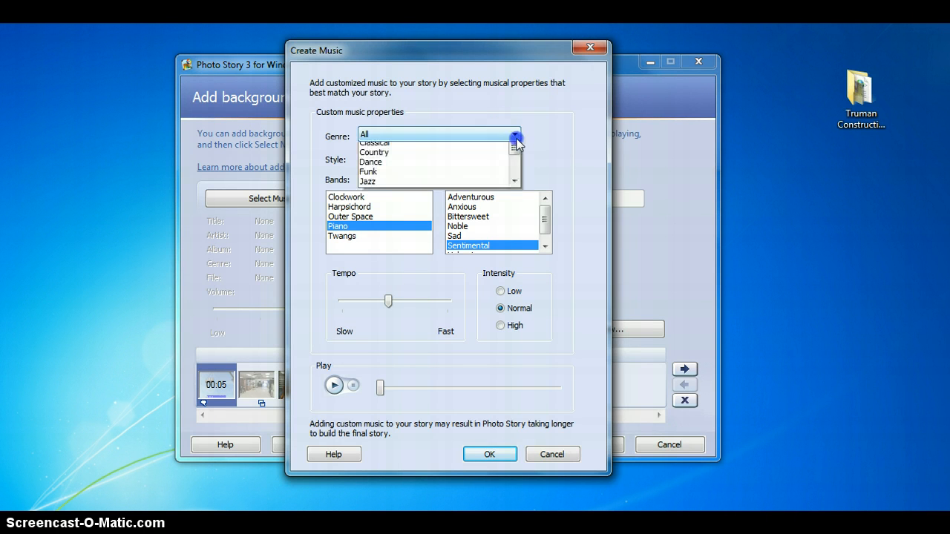
pyautogui.click(437, 165)
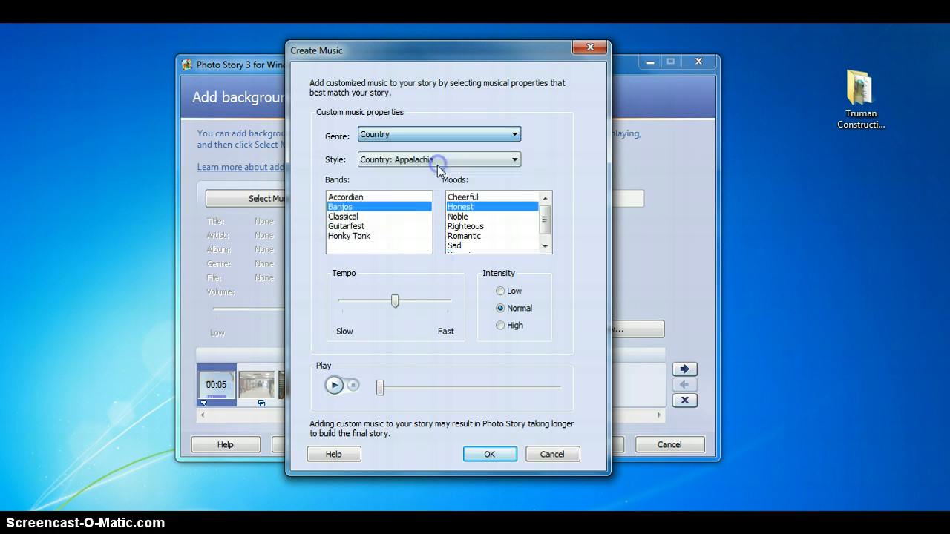
pyautogui.click(515, 160)
pyautogui.click(486, 183)
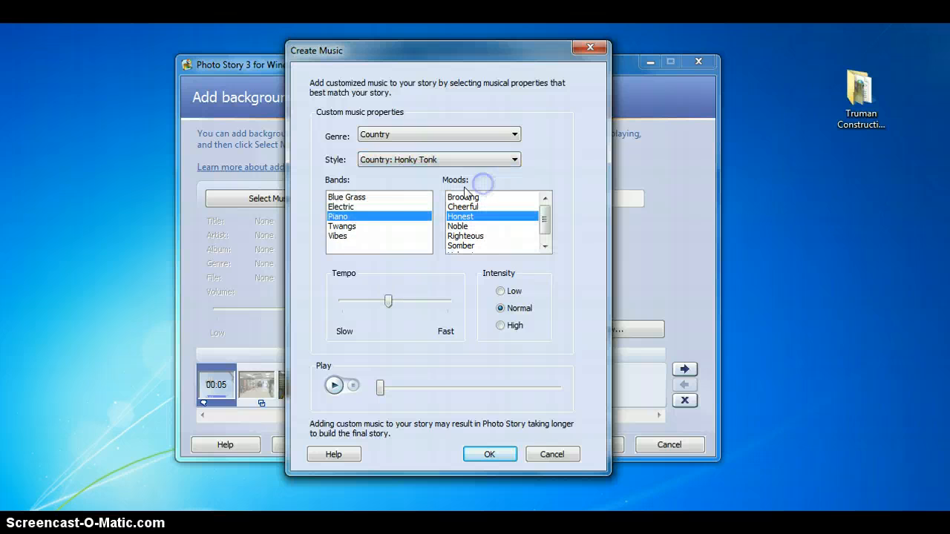
# Set the custom music to the Twangs band, Righteous mood, a slightly slower tempo and Low intensity, play it, and add it to the story
pyautogui.click(357, 227)
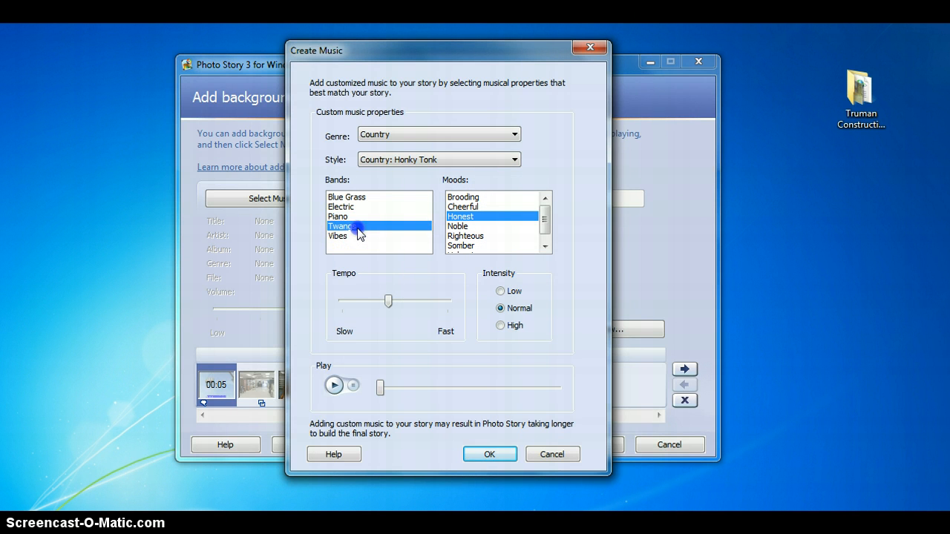
pyautogui.click(472, 236)
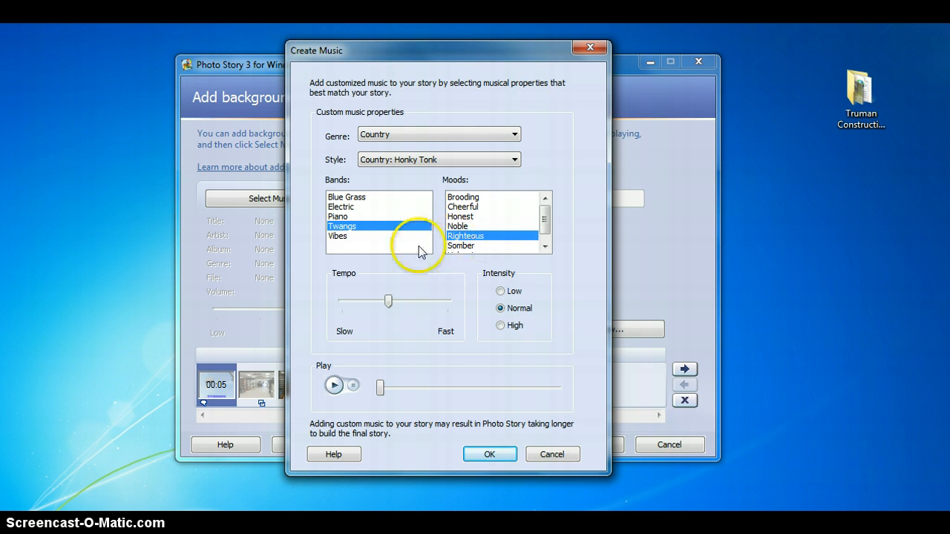
pyautogui.moveTo(386, 300); pyautogui.dragTo(371, 302)
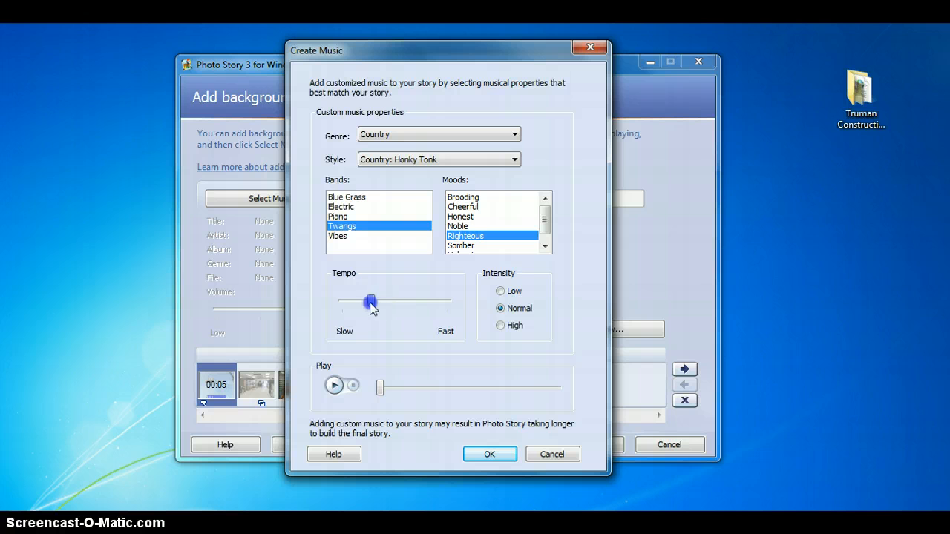
pyautogui.click(500, 291)
pyautogui.click(335, 386)
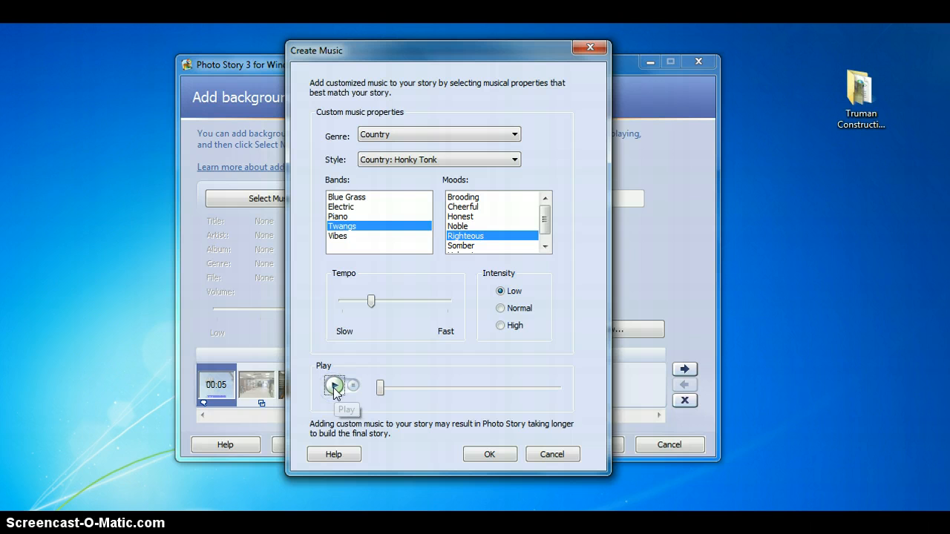
pyautogui.click(489, 455)
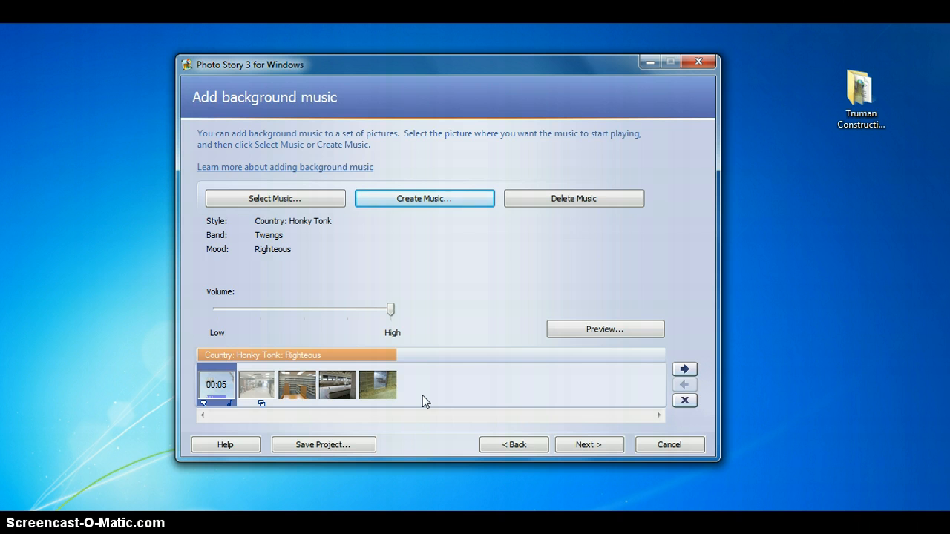
# Lower the background music volume to about three quarters of the range for the first picture, and select the second picture
pyautogui.click(339, 386)
pyautogui.click(213, 389)
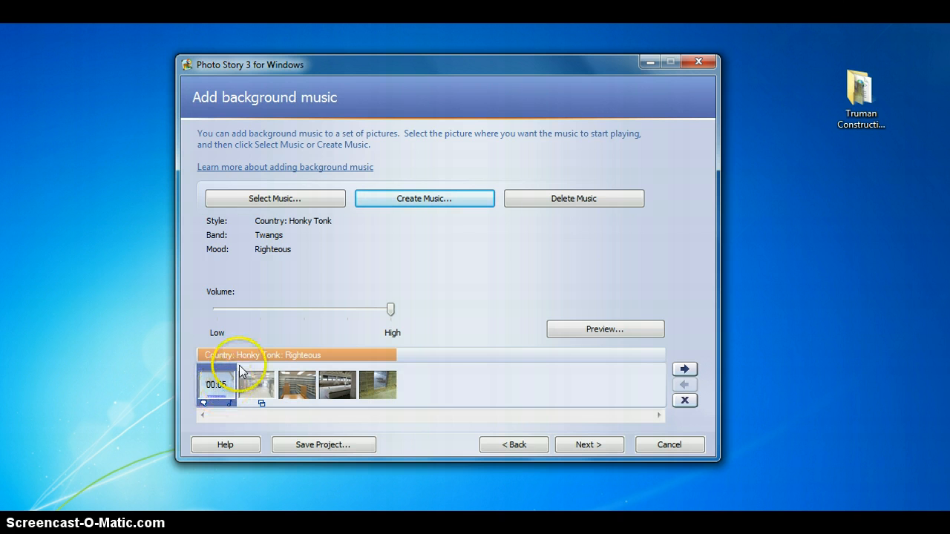
pyautogui.moveTo(389, 312); pyautogui.dragTo(345, 319)
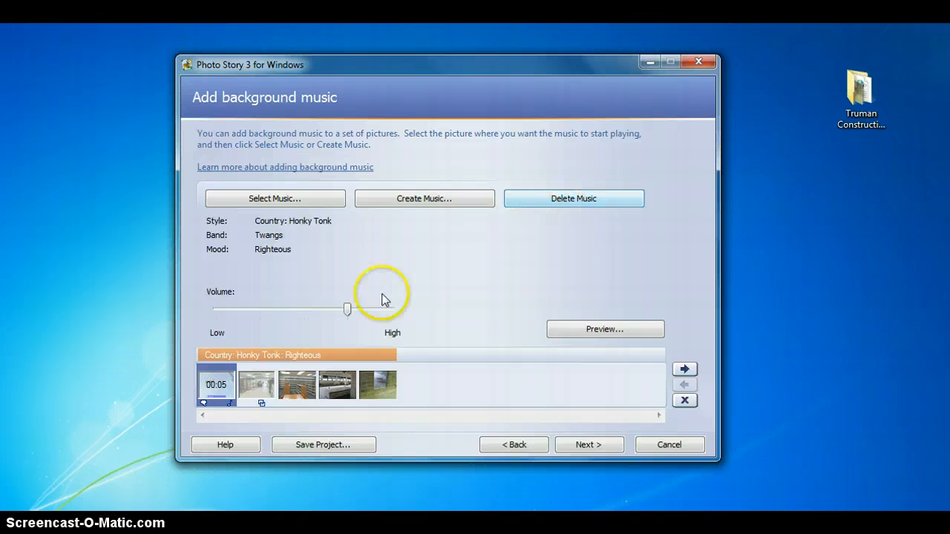
pyautogui.click(267, 396)
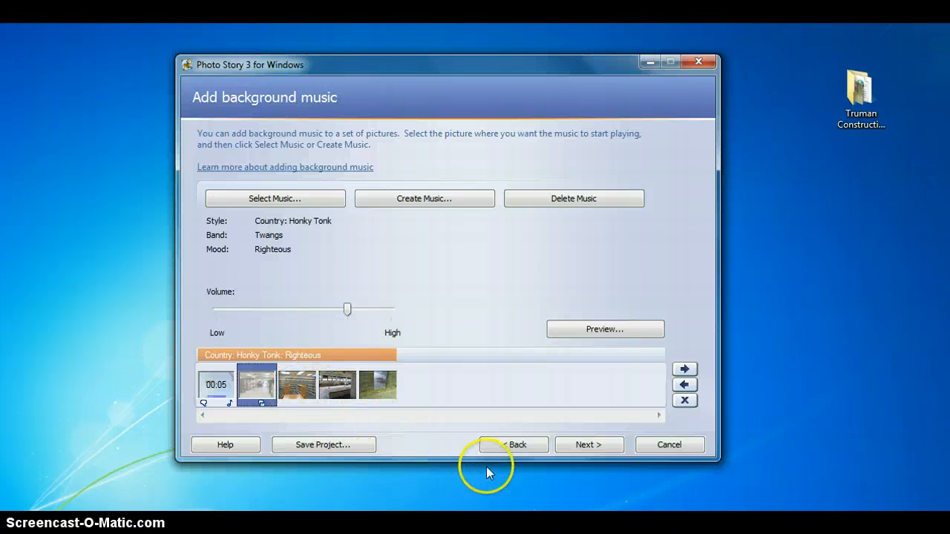
# Proceed to the story-saving stage and save the project as PhotoStory1 in the Truman Construction Photo Story folder
pyautogui.click(583, 446)
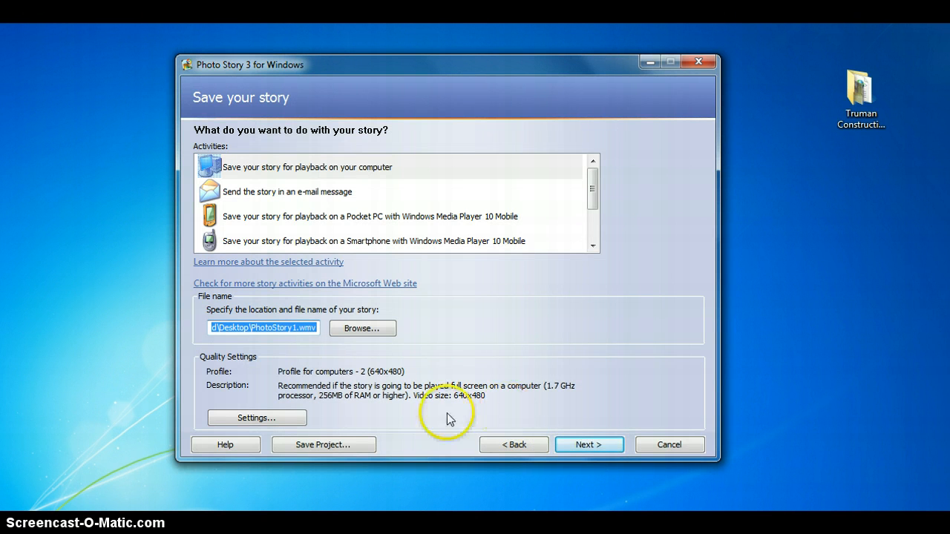
pyautogui.click(310, 448)
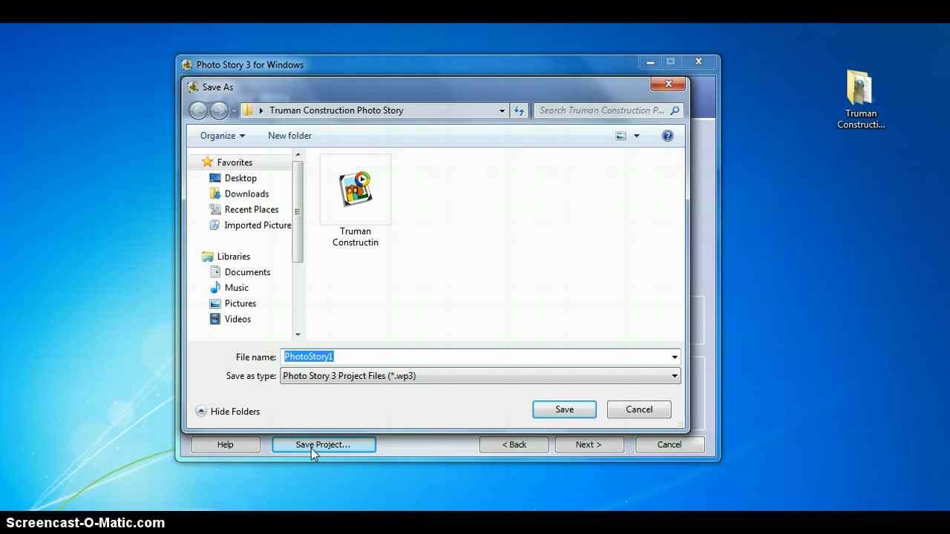
pyautogui.click(562, 414)
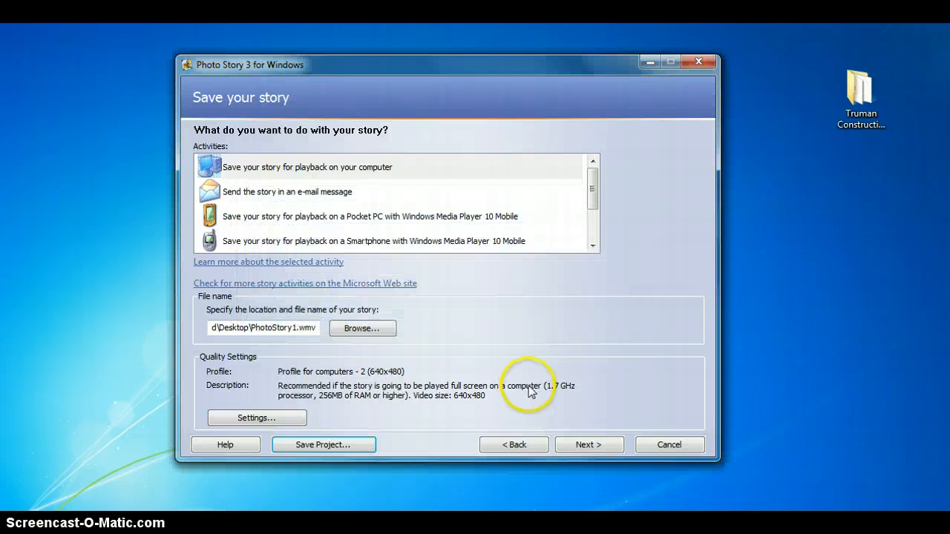
# Choose to save the story for playback on the computer as PhotoStory1.wmv on the Desktop, and start building it
pyautogui.click(272, 170)
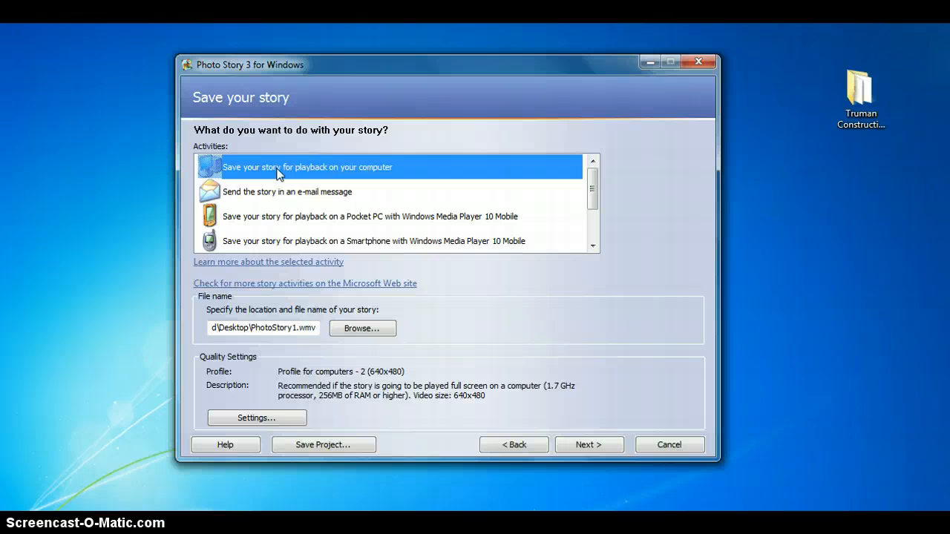
pyautogui.click(227, 445)
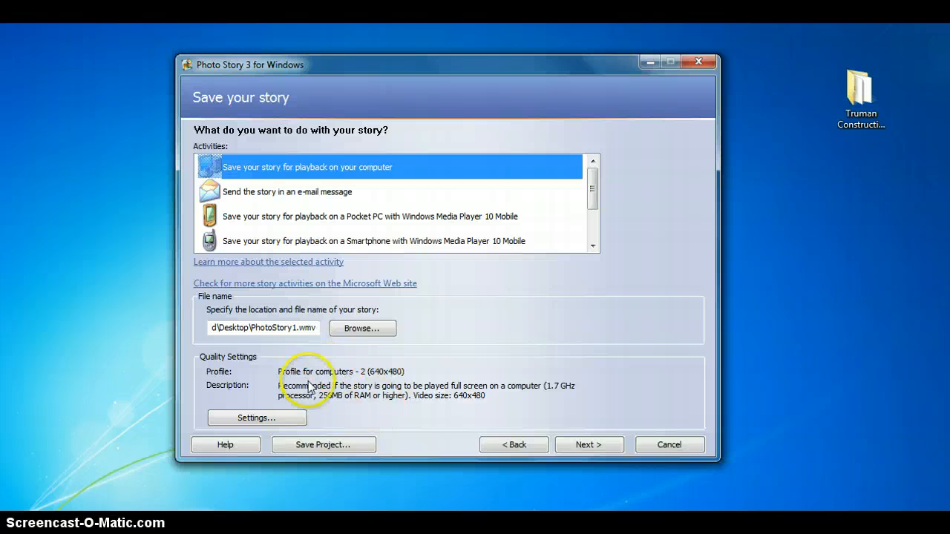
pyautogui.click(354, 328)
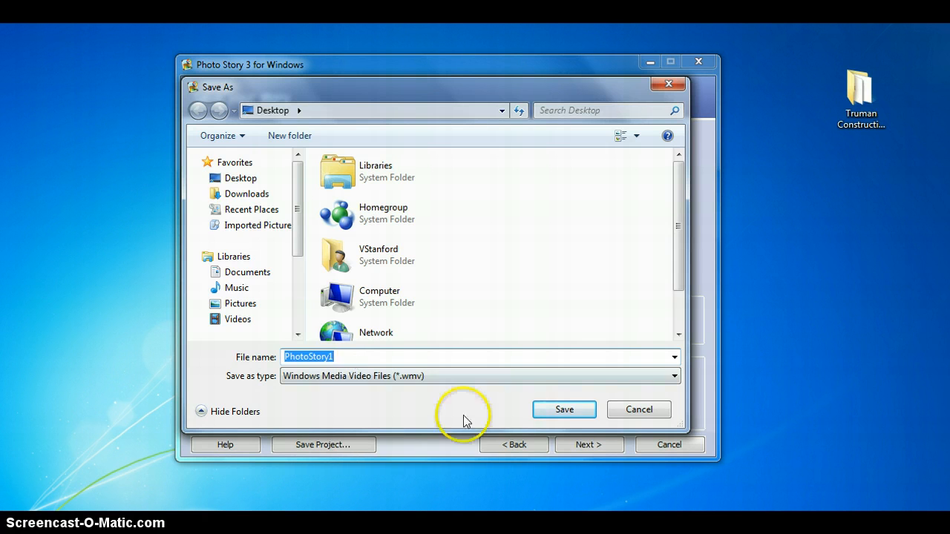
pyautogui.click(576, 412)
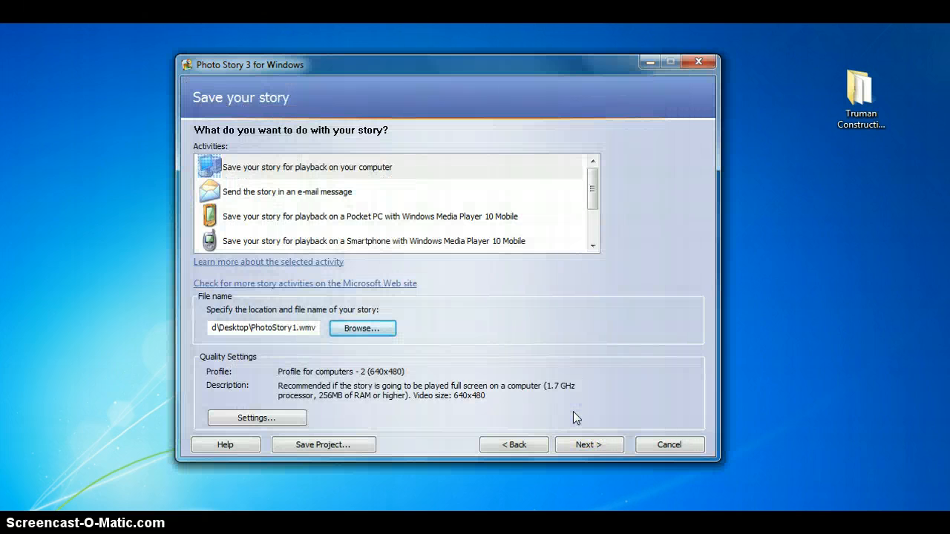
pyautogui.click(585, 447)
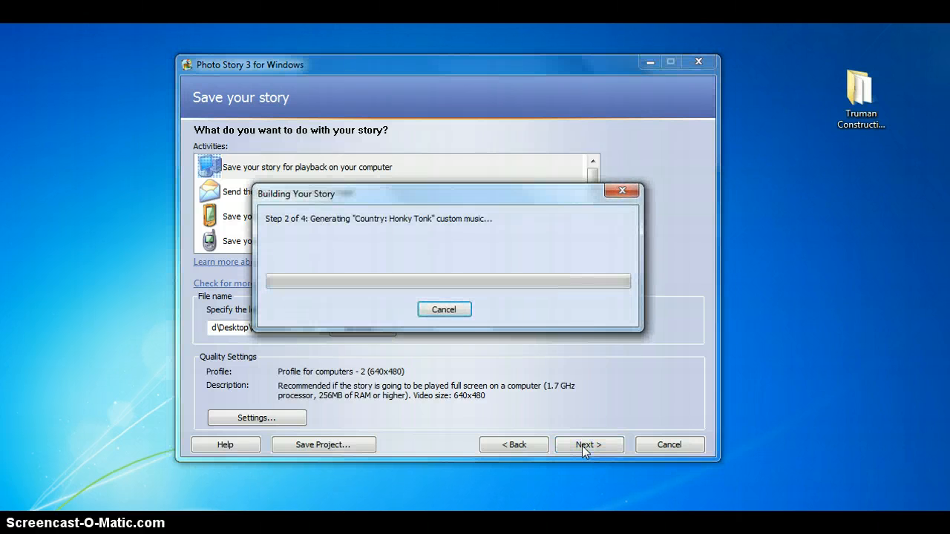